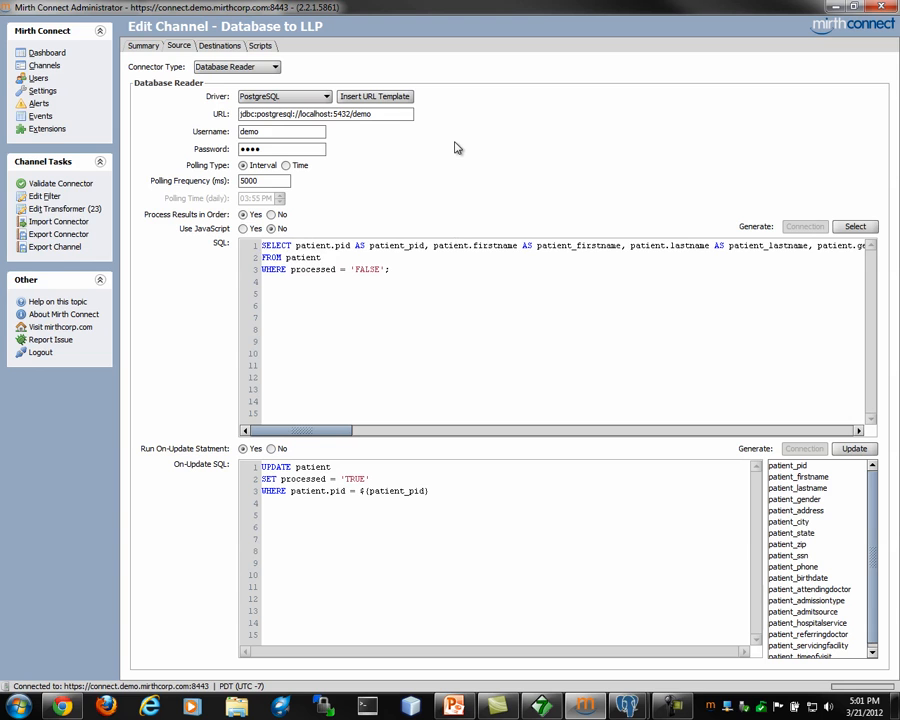
- Generate a SELECT statement from the patient table above the existing query, including every column except id
{"action": "key", "text": "Return"}
{"action": "key", "text": "Return"}
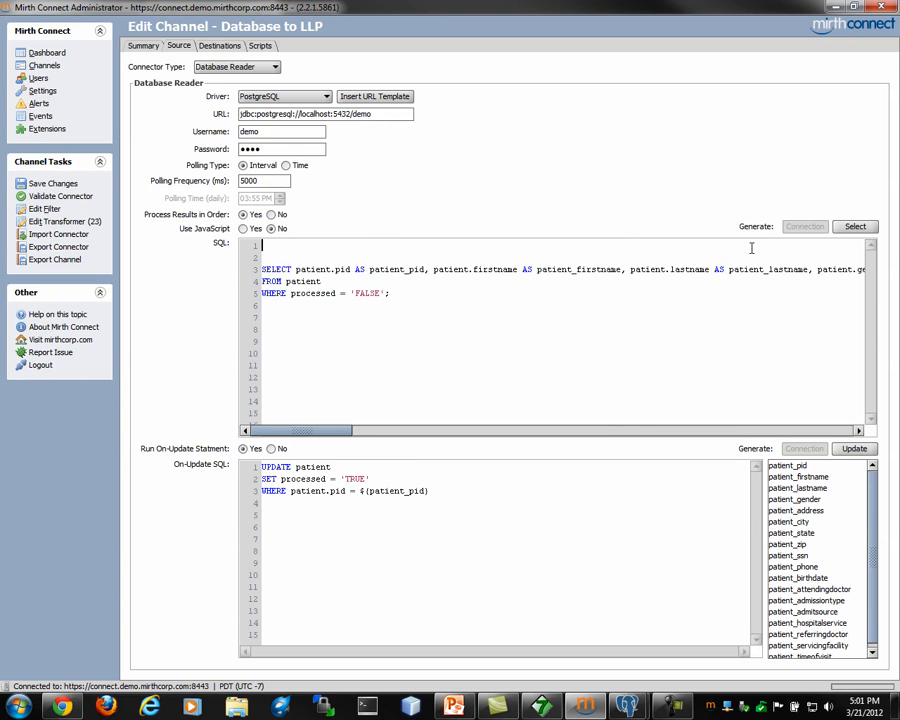
{"action": "left_click", "coordinate": [855, 226]}
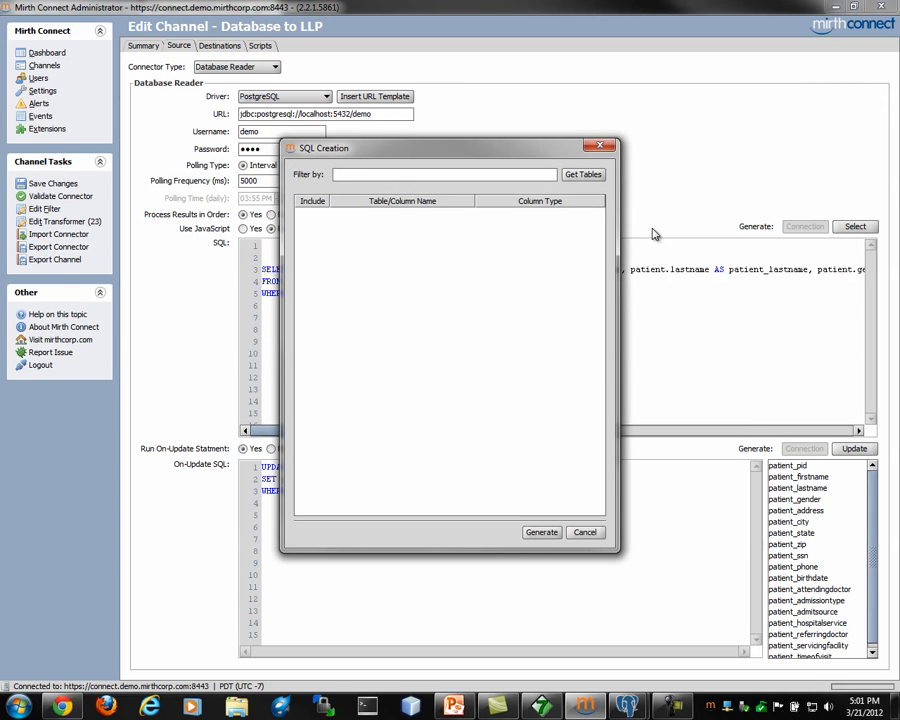
{"action": "left_click", "coordinate": [583, 174]}
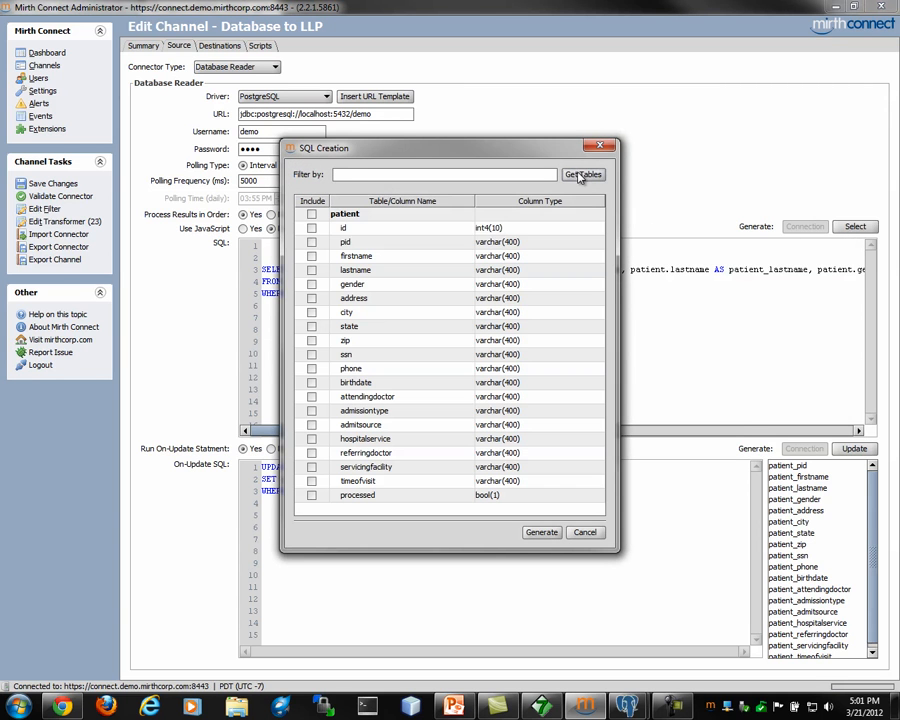
{"action": "left_click", "coordinate": [312, 215]}
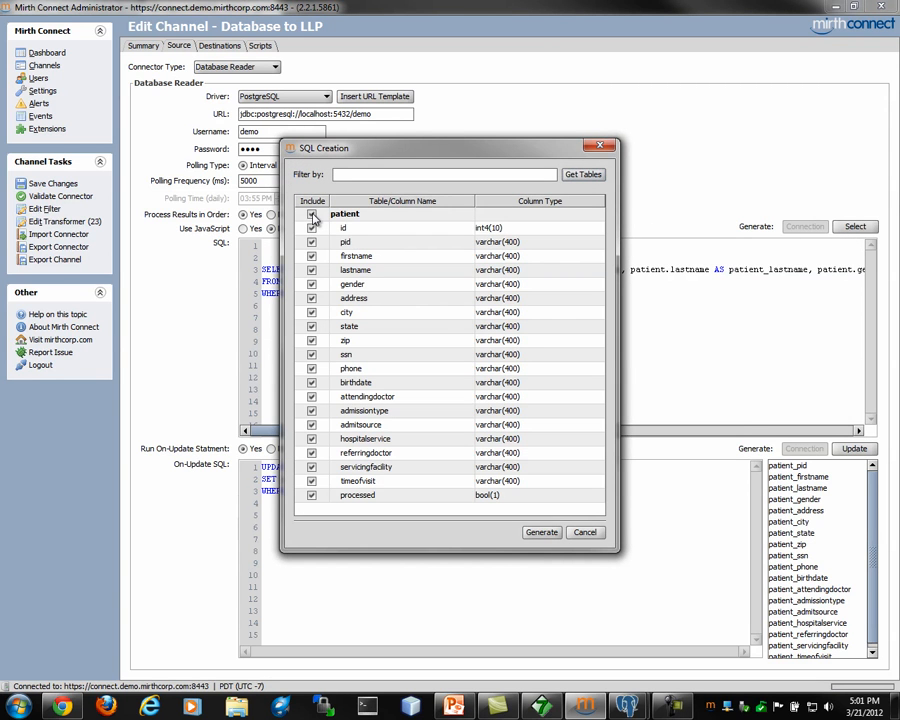
{"action": "left_click", "coordinate": [311, 229]}
{"action": "left_click", "coordinate": [540, 531]}
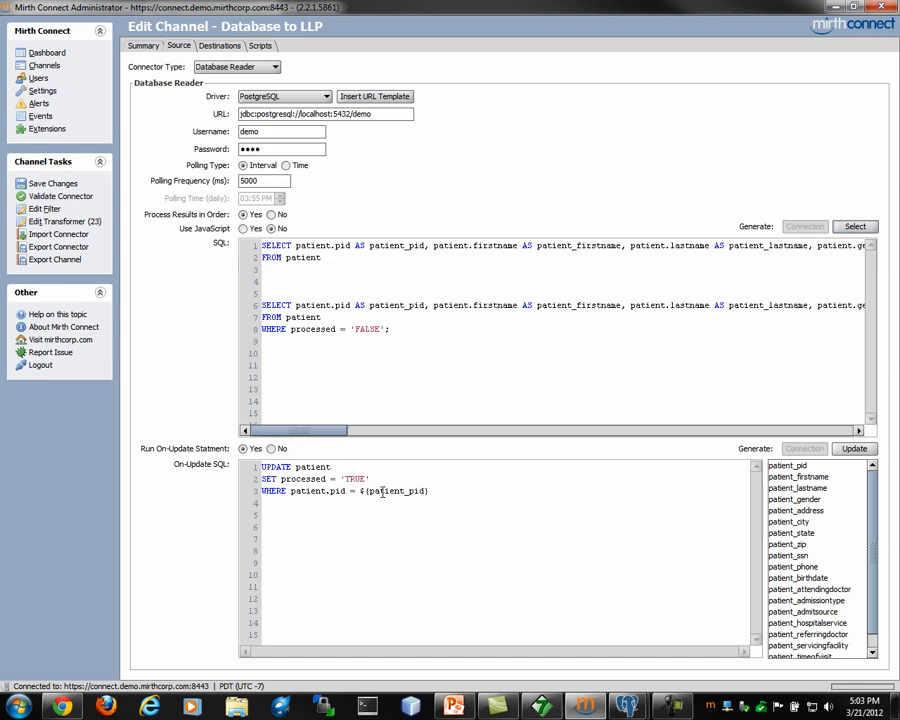
- Delete the newly generated SELECT statement above the original query filtered on processed = 'FALSE'
{"action": "left_click_drag", "start_coordinate": [287, 290], "coordinate": [249, 227]}
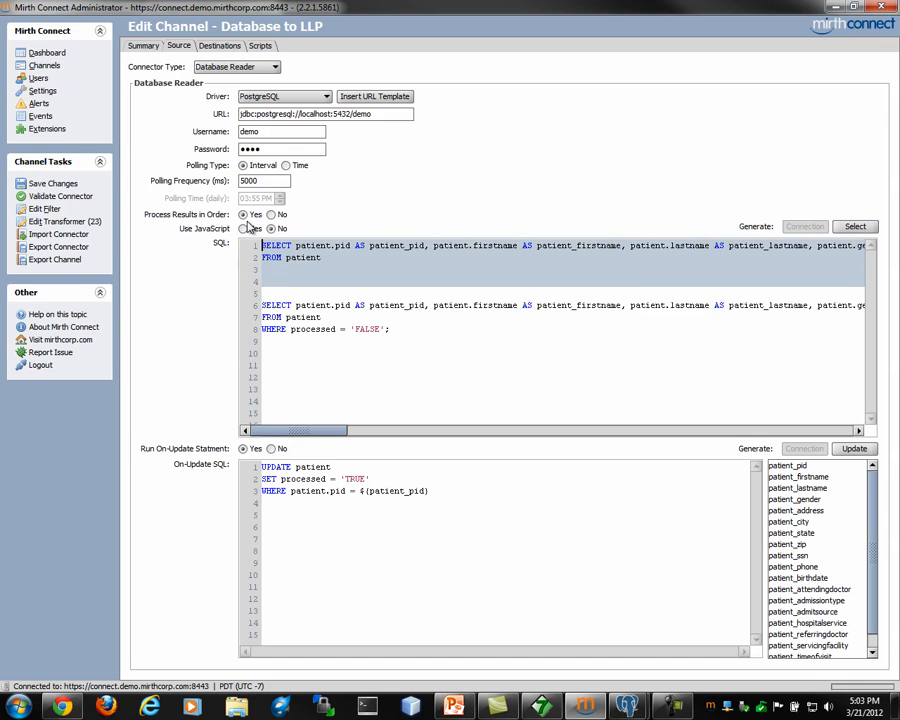
{"action": "key", "text": "Delete"}
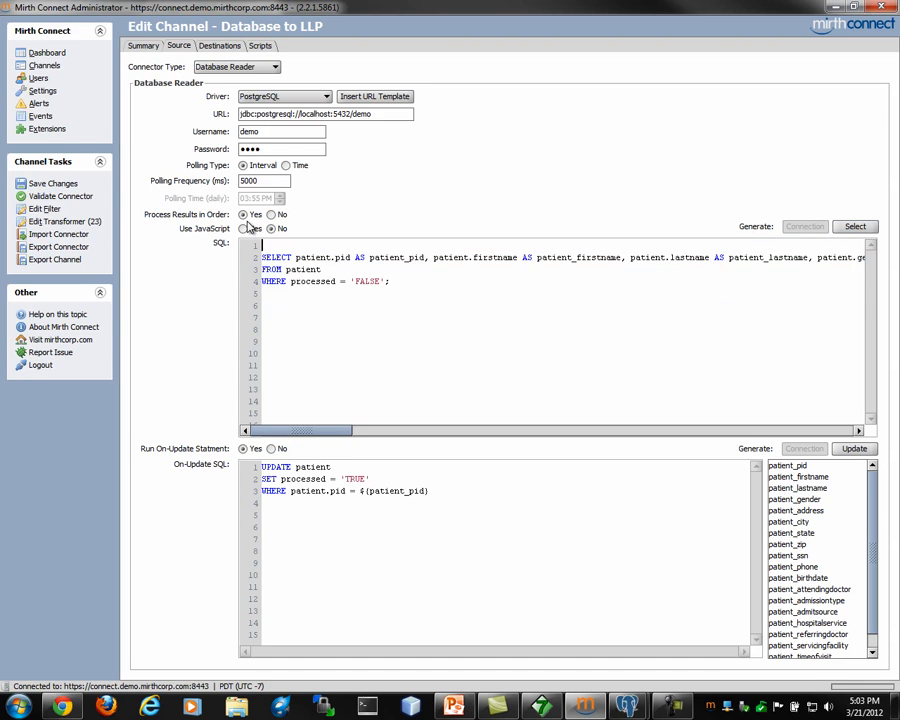
- Open the source transformer of the Database to LLP channel and examine its inbound and outbound message templates
{"action": "left_click", "coordinate": [60, 221]}
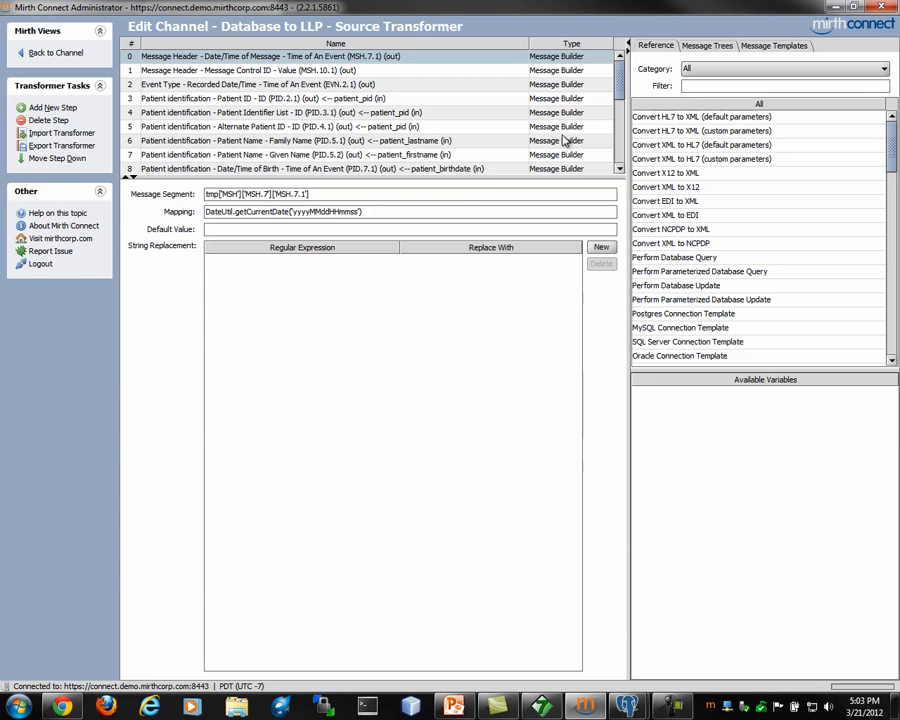
{"action": "mouse_move", "coordinate": [619, 92]}
{"action": "left_mouse_down"}
{"action": "mouse_move", "coordinate": [619, 139]}
{"action": "mouse_move", "coordinate": [619, 72]}
{"action": "left_mouse_up"}
{"action": "left_click", "coordinate": [762, 46]}
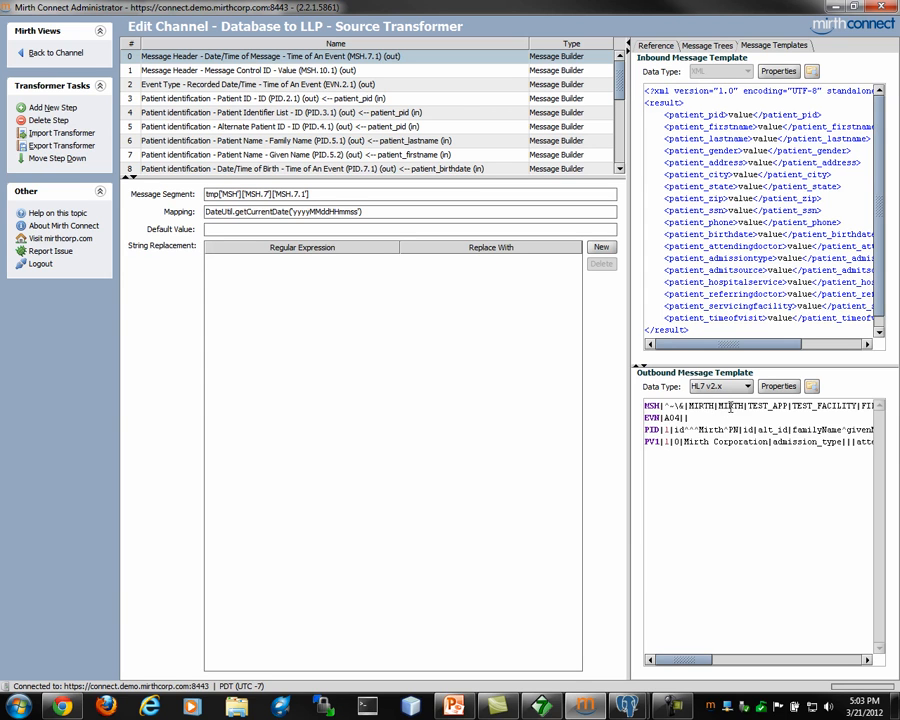
- Map the inbound patient_firstname value to the outbound PID.5.2 (Given Name) field as a new Message Builder step
{"action": "left_click", "coordinate": [706, 45]}
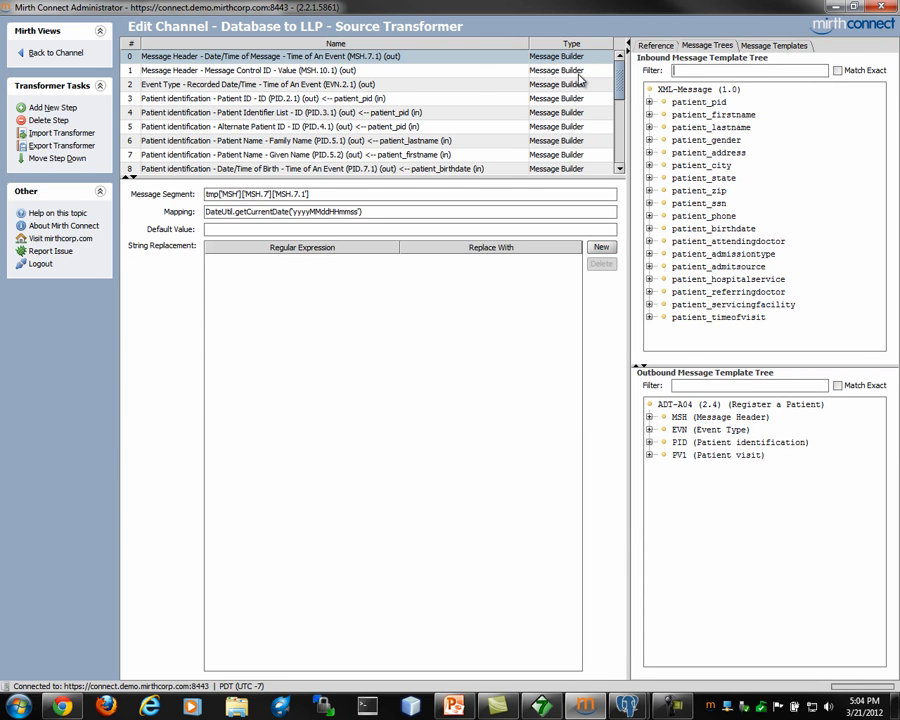
{"action": "left_click", "coordinate": [649, 115]}
{"action": "left_click", "coordinate": [697, 127]}
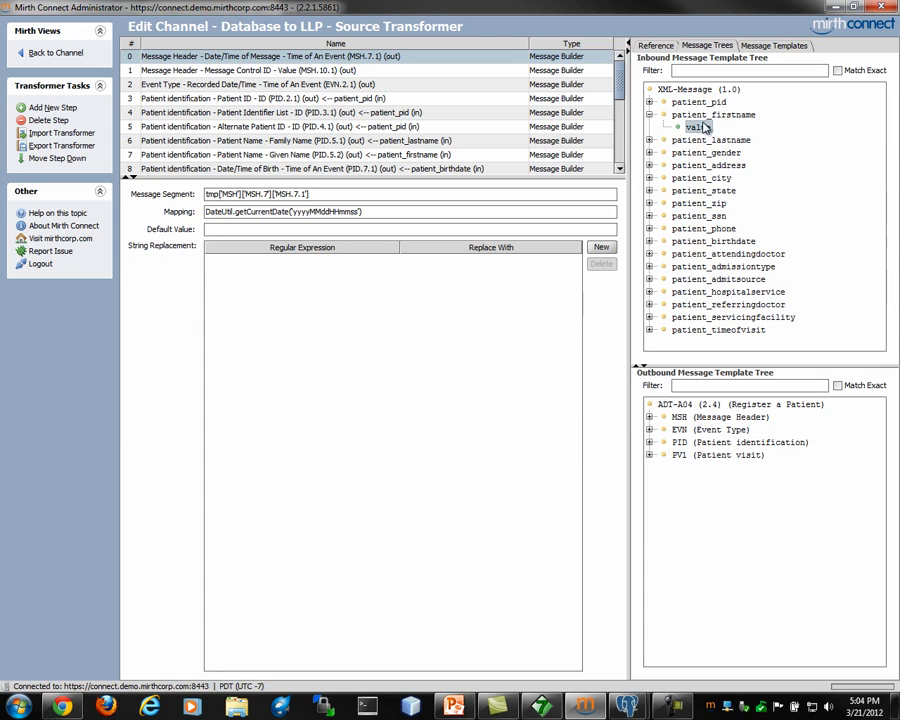
{"action": "left_click", "coordinate": [649, 442]}
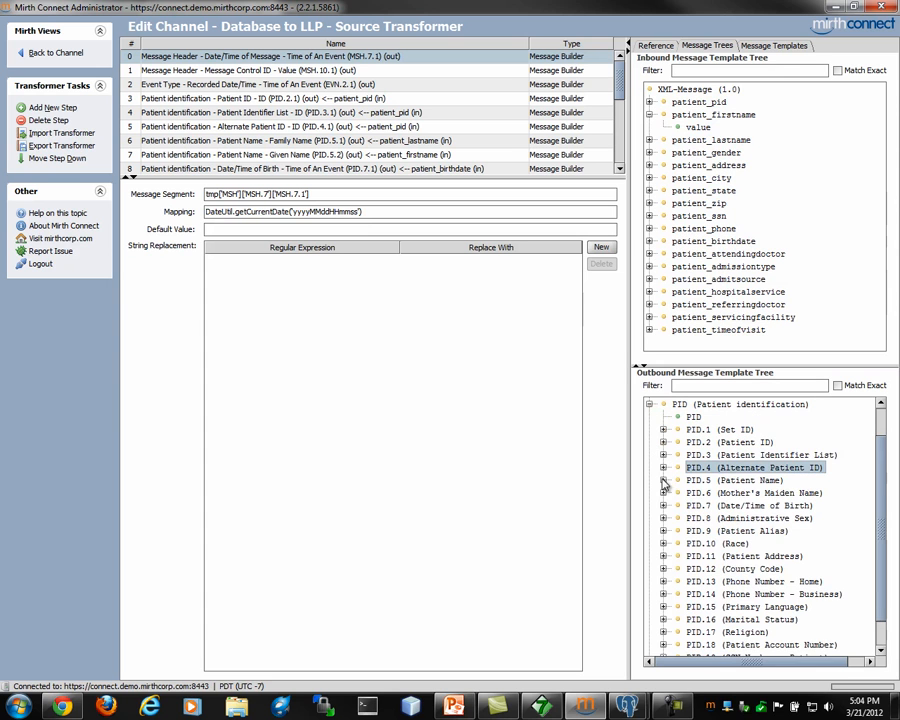
{"action": "left_click", "coordinate": [664, 481]}
{"action": "left_click", "coordinate": [677, 518]}
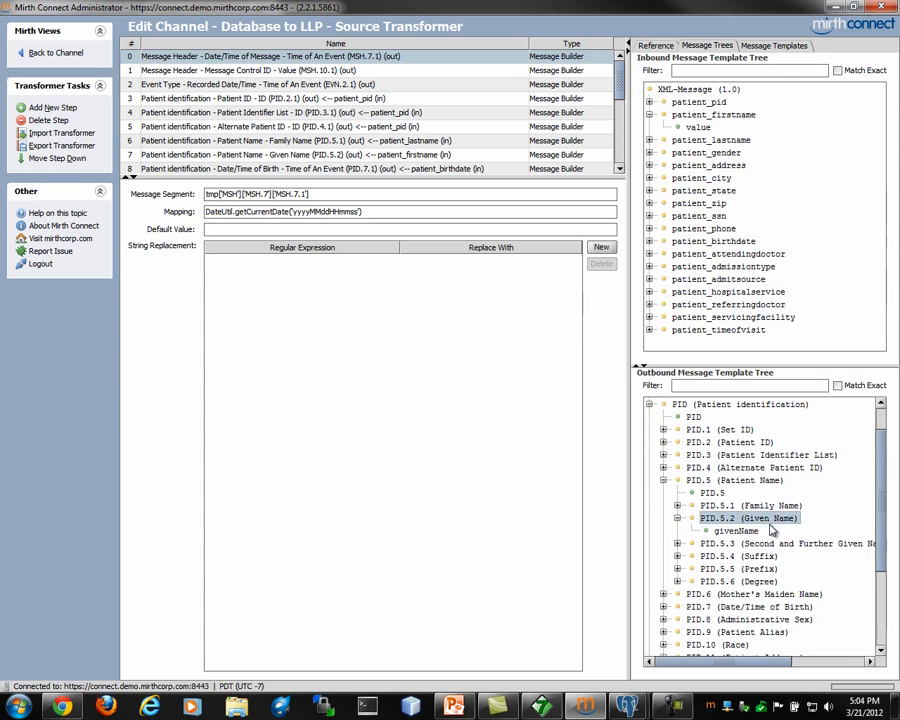
{"action": "left_click_drag", "start_coordinate": [698, 127], "coordinate": [730, 533]}
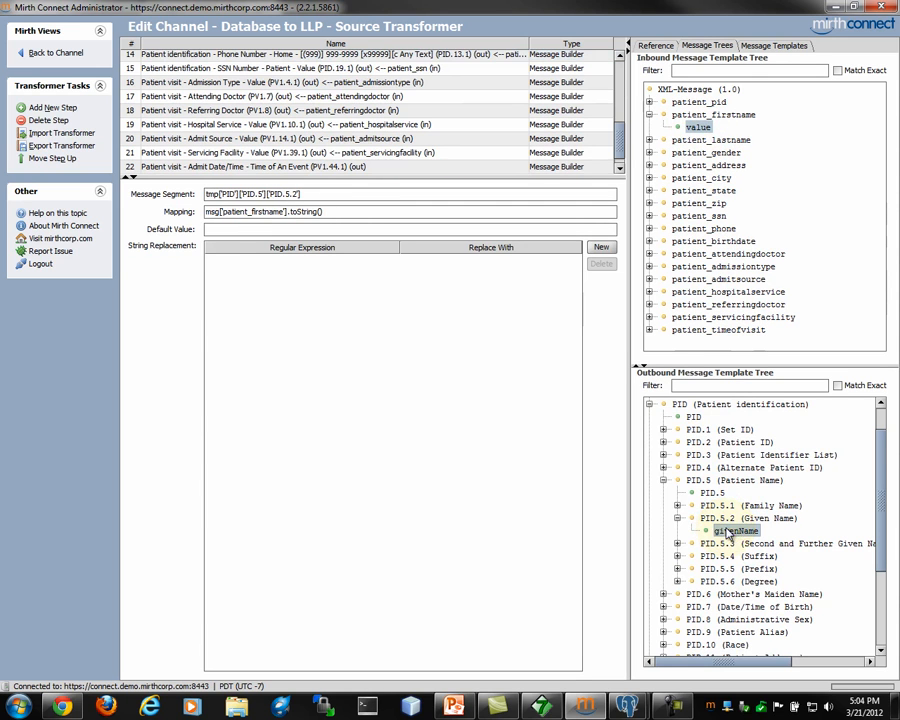
{"action": "left_click", "coordinate": [619, 171]}
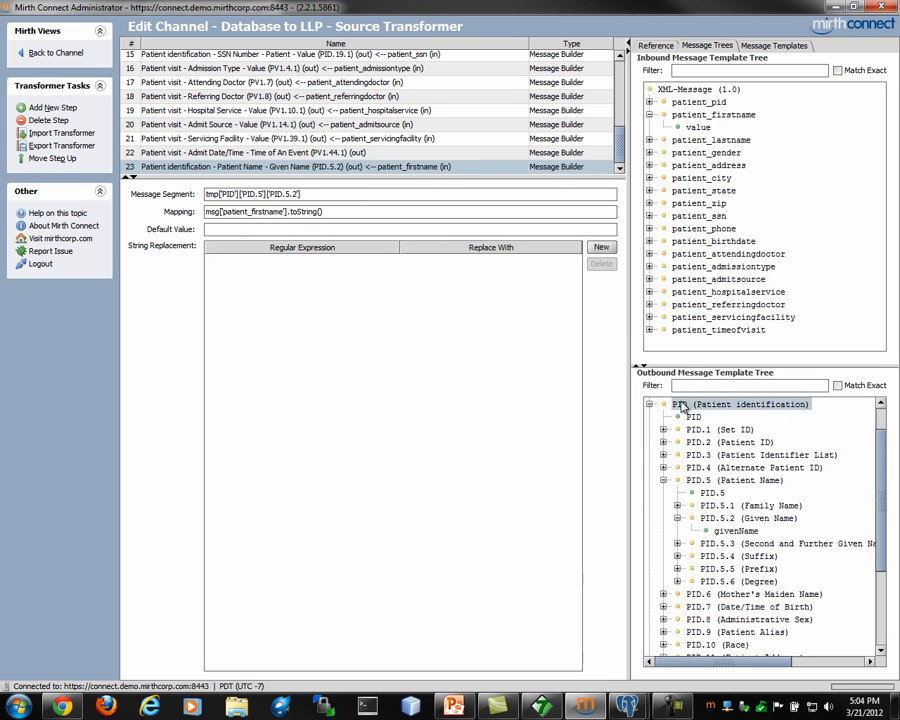
- Map the inbound patient_lastname value to the outbound PID.5.1 (Family Name) field as a new Message Builder step
{"action": "left_click", "coordinate": [672, 152]}
{"action": "left_click", "coordinate": [650, 140]}
{"action": "left_click", "coordinate": [717, 291]}
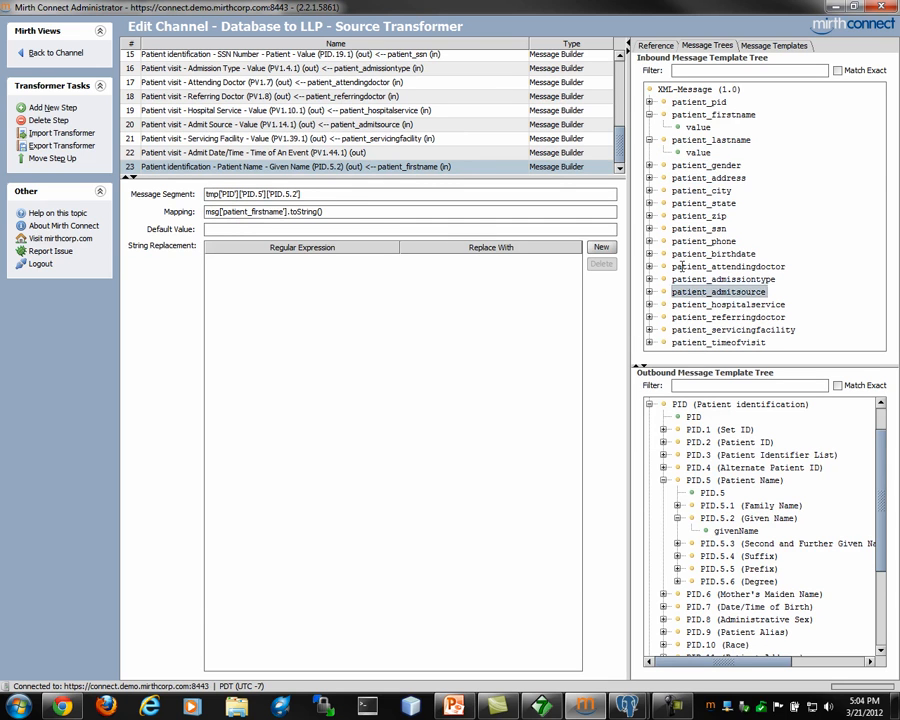
{"action": "left_click", "coordinate": [712, 493]}
{"action": "left_click", "coordinate": [679, 506]}
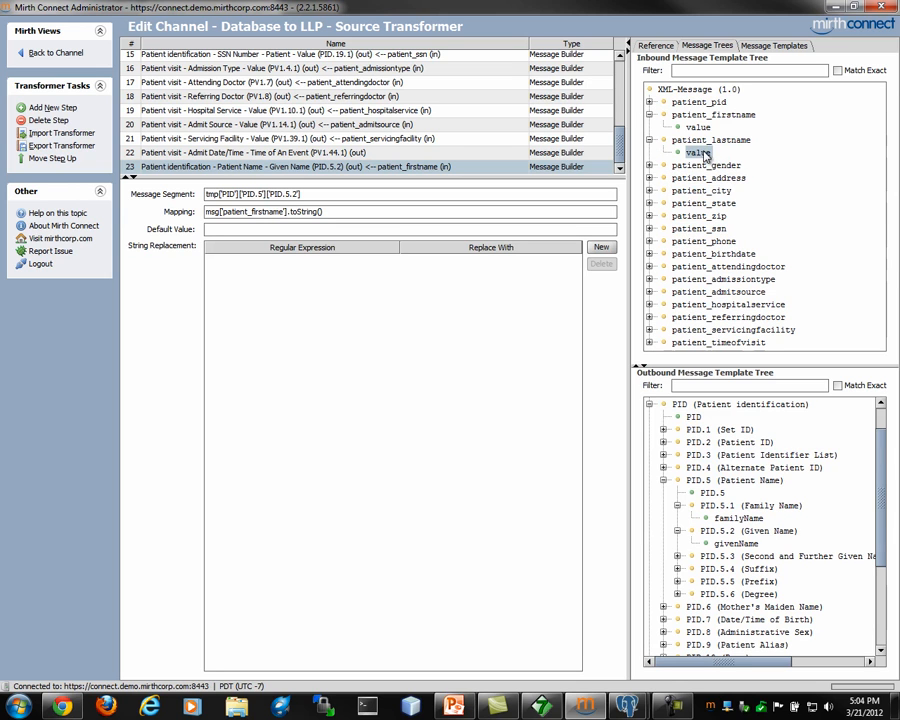
{"action": "left_click_drag", "start_coordinate": [706, 153], "coordinate": [742, 527]}
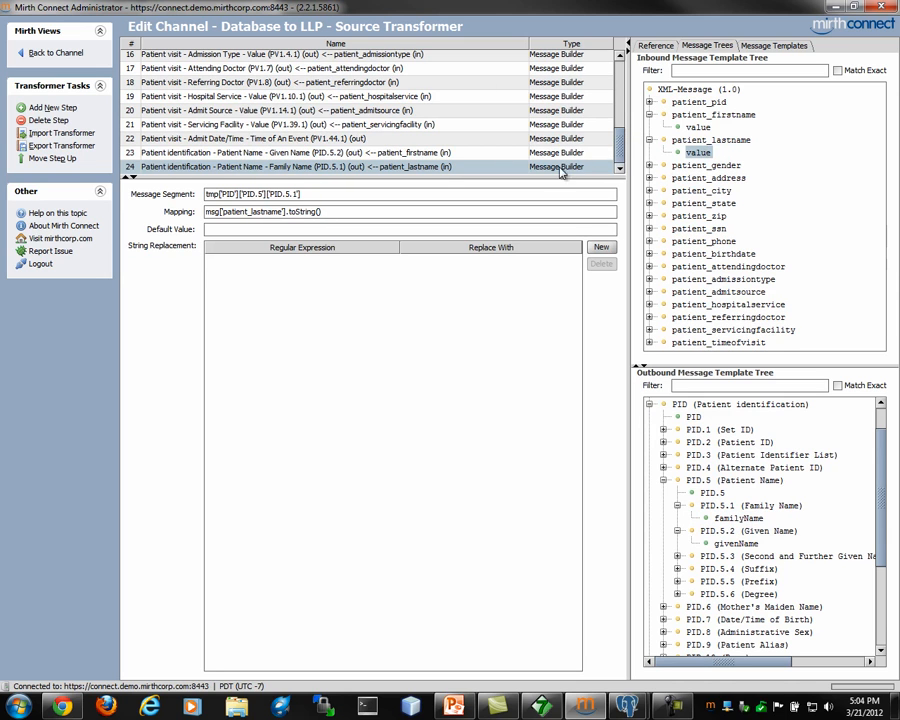
{"action": "left_click", "coordinate": [736, 91]}
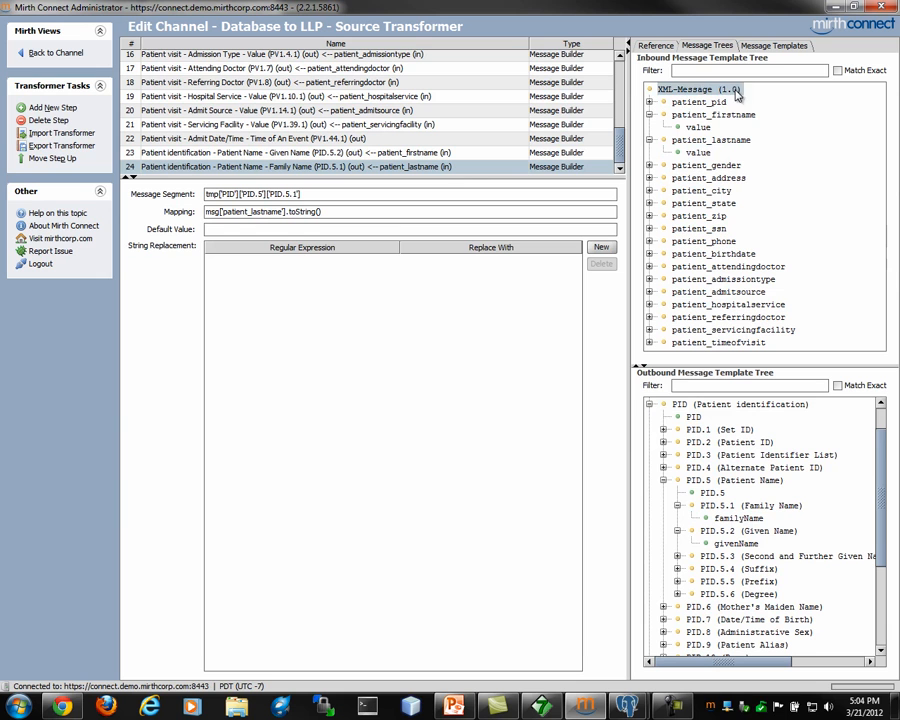
- Delete the two added patient name mapping steps from the transformer and return to the channel
{"action": "left_click", "coordinate": [48, 120]}
{"action": "left_click", "coordinate": [48, 120]}
{"action": "left_click", "coordinate": [55, 52]}
- Review the LLP Sender destination of the Database to LLP channel and leave the channel without saving changes
{"action": "left_click", "coordinate": [227, 47]}
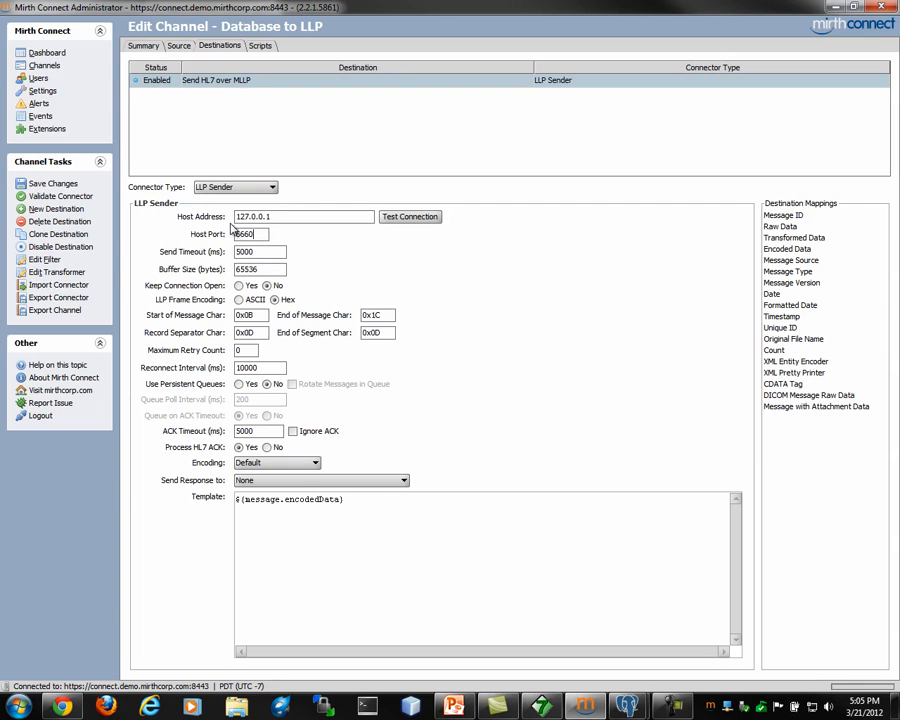
{"action": "left_click", "coordinate": [45, 65]}
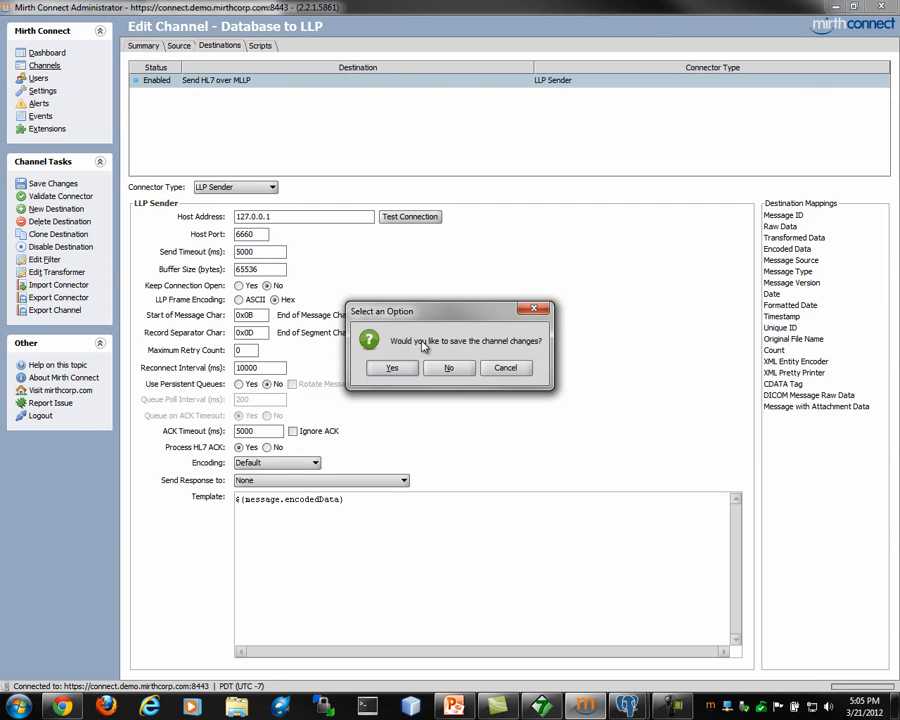
{"action": "left_click", "coordinate": [446, 369]}
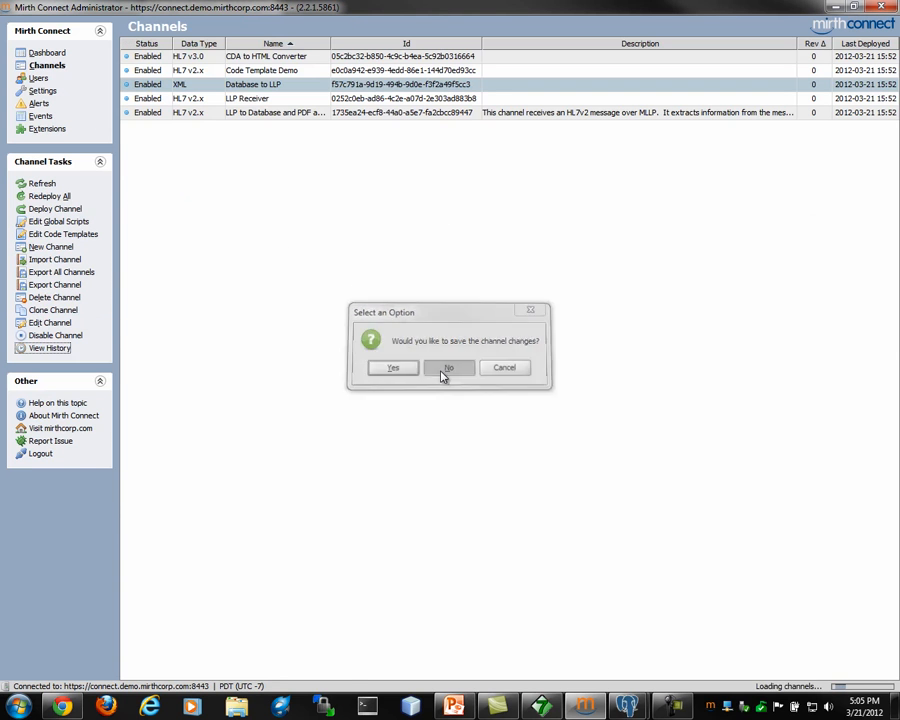
- Review the LLP Receiver channel's source listener settings and destination connector, and return to the dashboard
{"action": "double_click", "coordinate": [230, 101]}
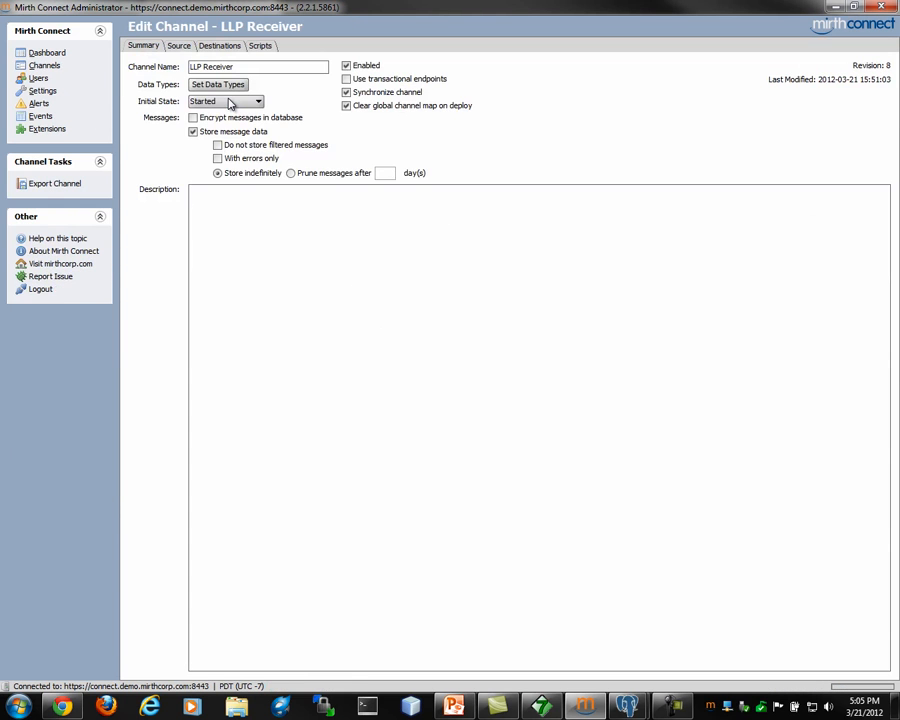
{"action": "left_click", "coordinate": [178, 46]}
{"action": "left_click", "coordinate": [263, 128]}
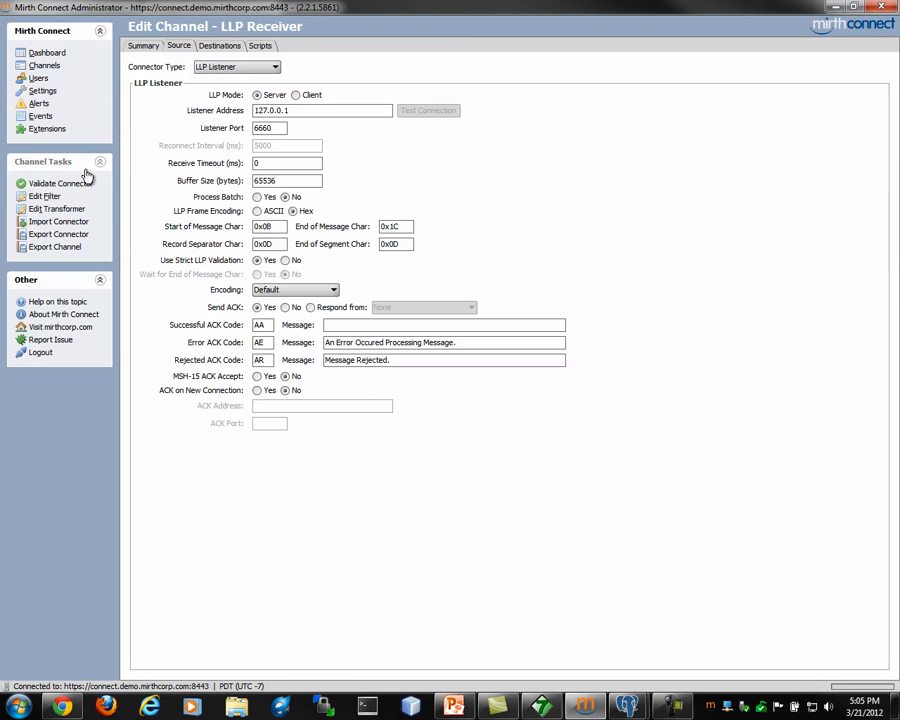
{"action": "left_click", "coordinate": [219, 47]}
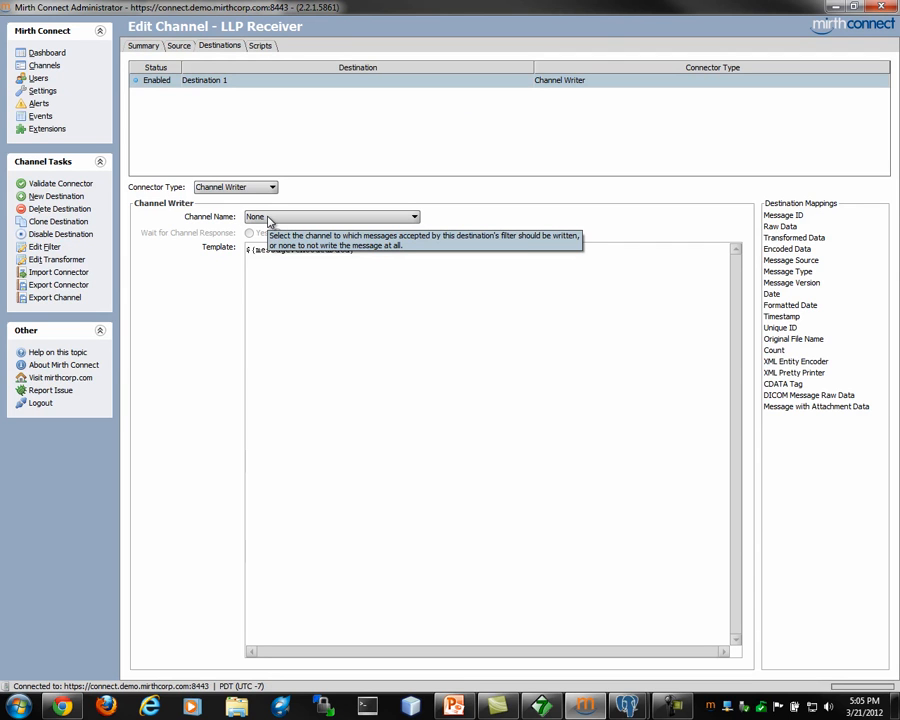
{"action": "left_click", "coordinate": [46, 66]}
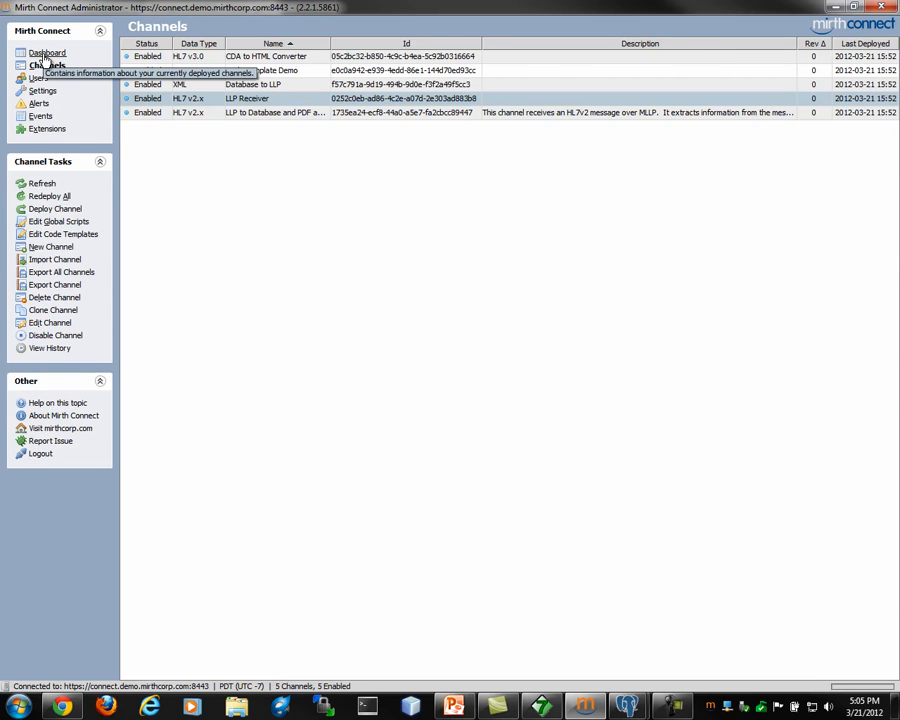
{"action": "left_click", "coordinate": [44, 54]}
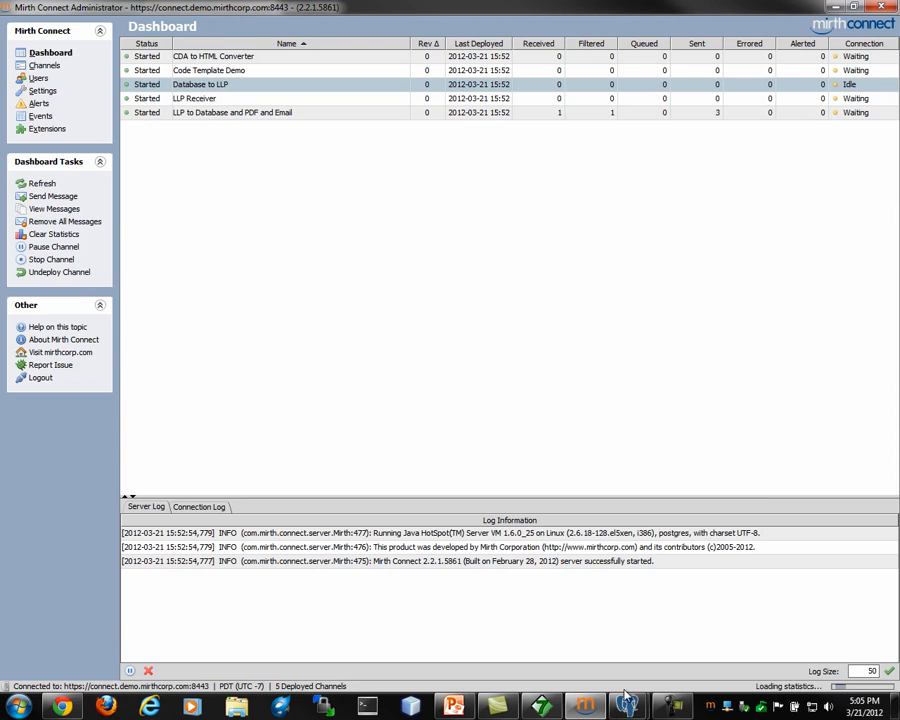
- Switch to the patient table data in pgAdmin and set the row's processed value to FALSE
{"action": "mouse_move", "coordinate": [627, 705]}
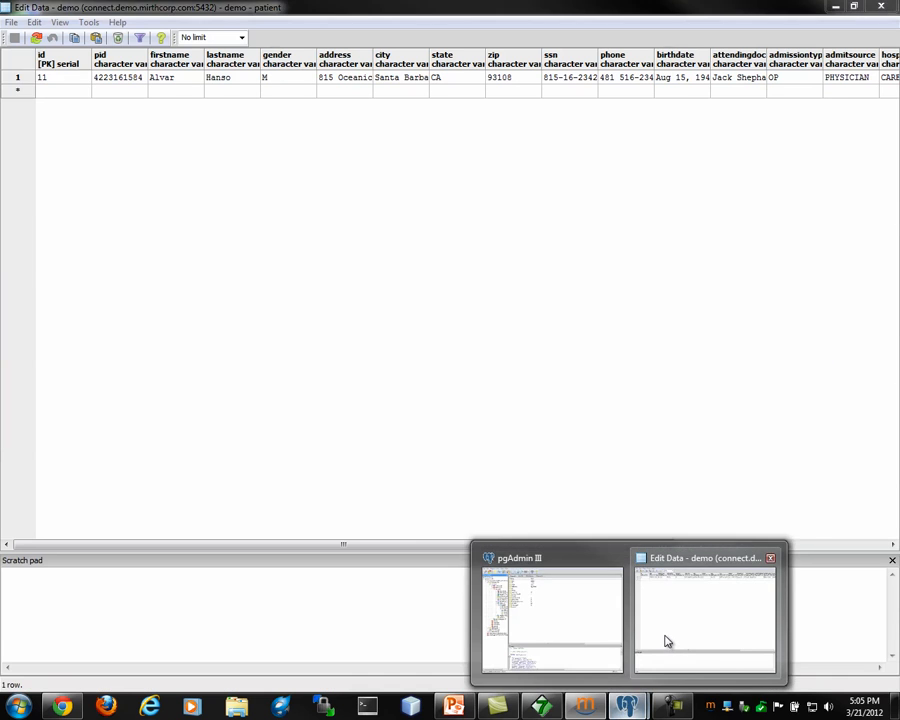
{"action": "left_click", "coordinate": [665, 638]}
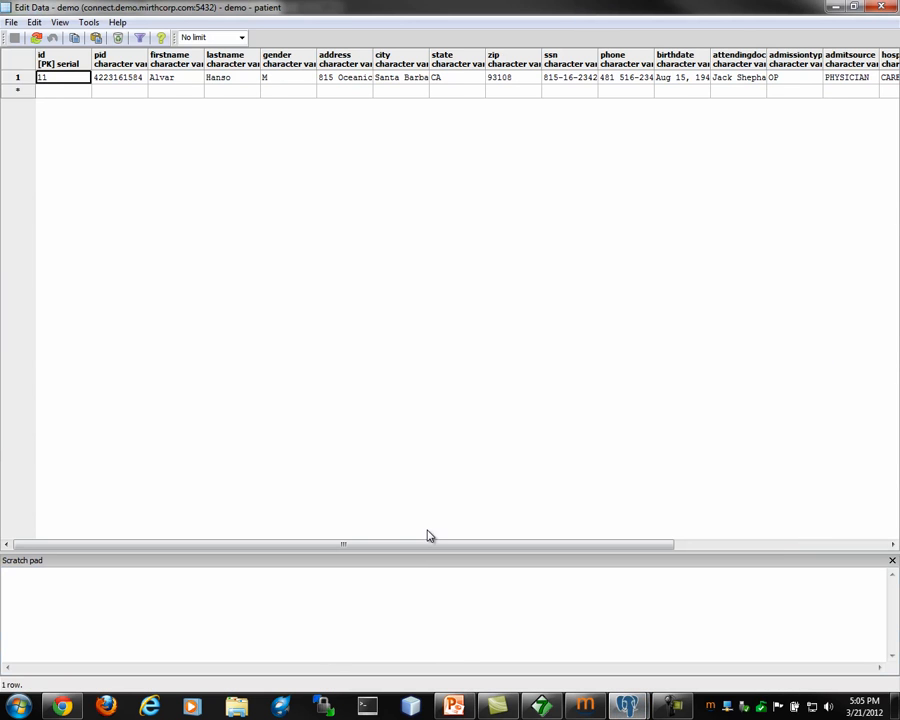
{"action": "left_click_drag", "start_coordinate": [428, 547], "coordinate": [707, 548]}
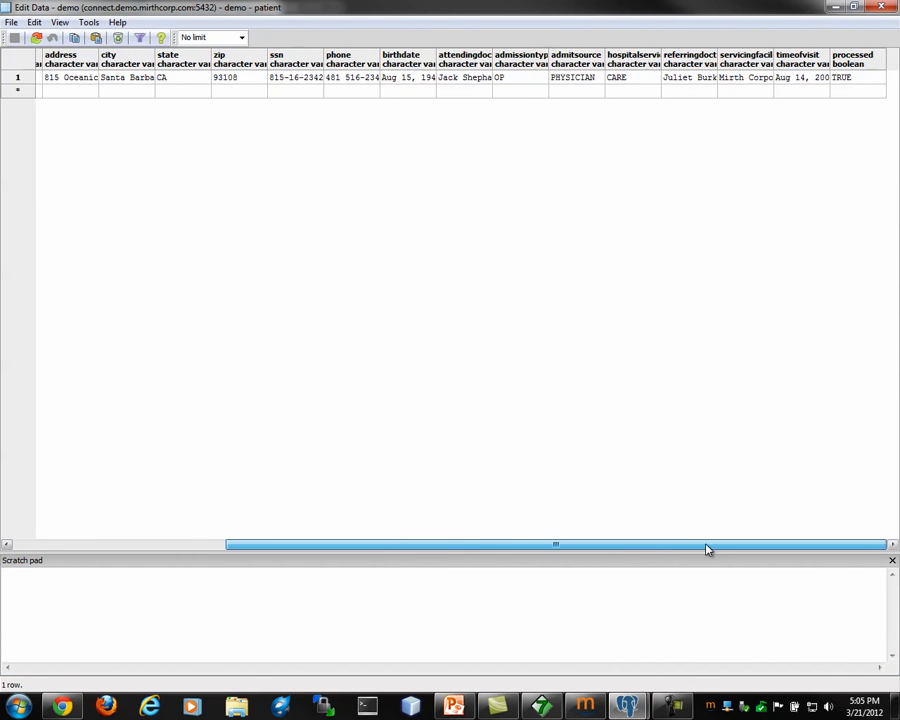
{"action": "left_click", "coordinate": [847, 80]}
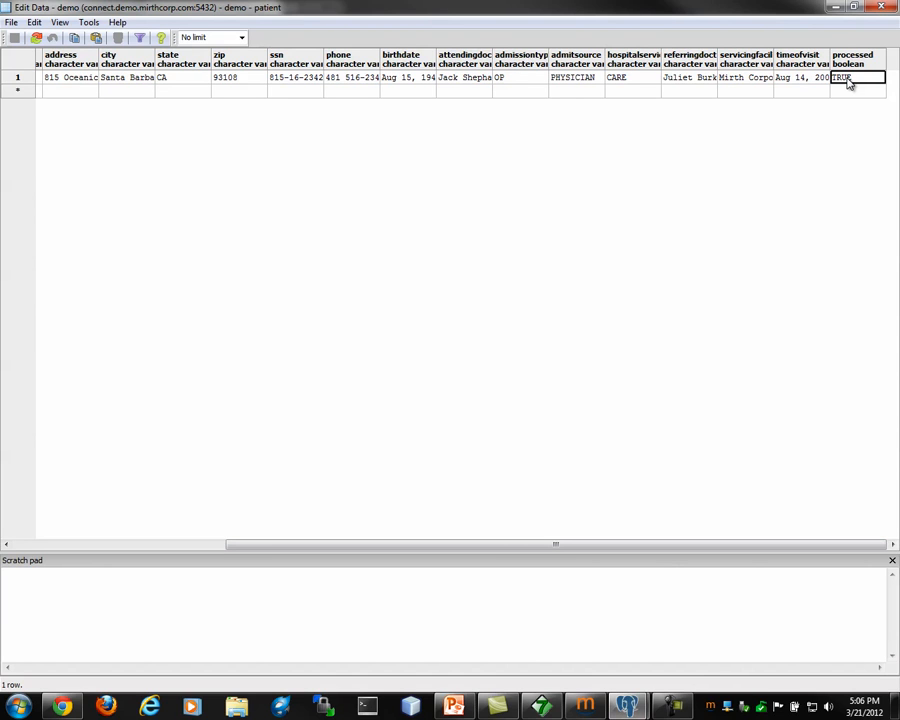
{"action": "left_click", "coordinate": [845, 83]}
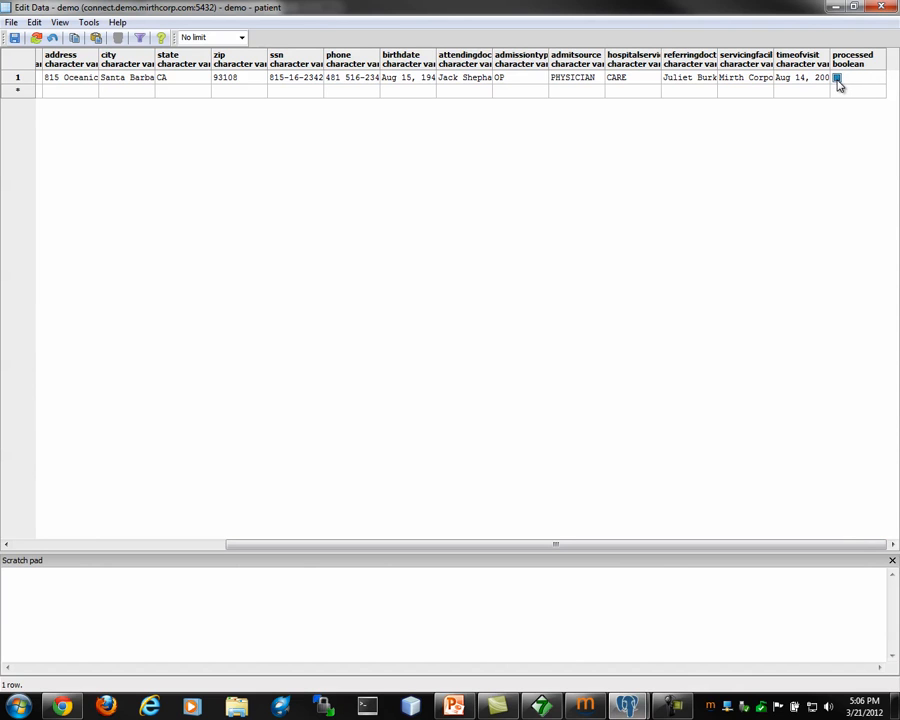
{"action": "key", "text": "Return"}
- Check the channel statistics on the Mirth Connect dashboard, and refresh the patient table in pgAdmin to check the processed value
{"action": "left_click", "coordinate": [585, 706]}
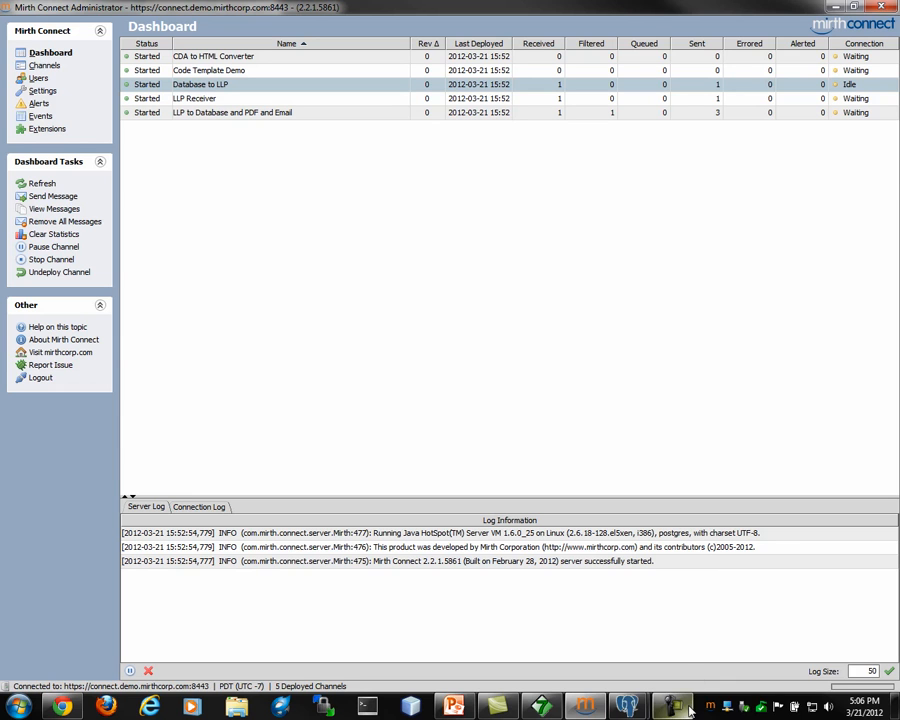
{"action": "mouse_move", "coordinate": [626, 704]}
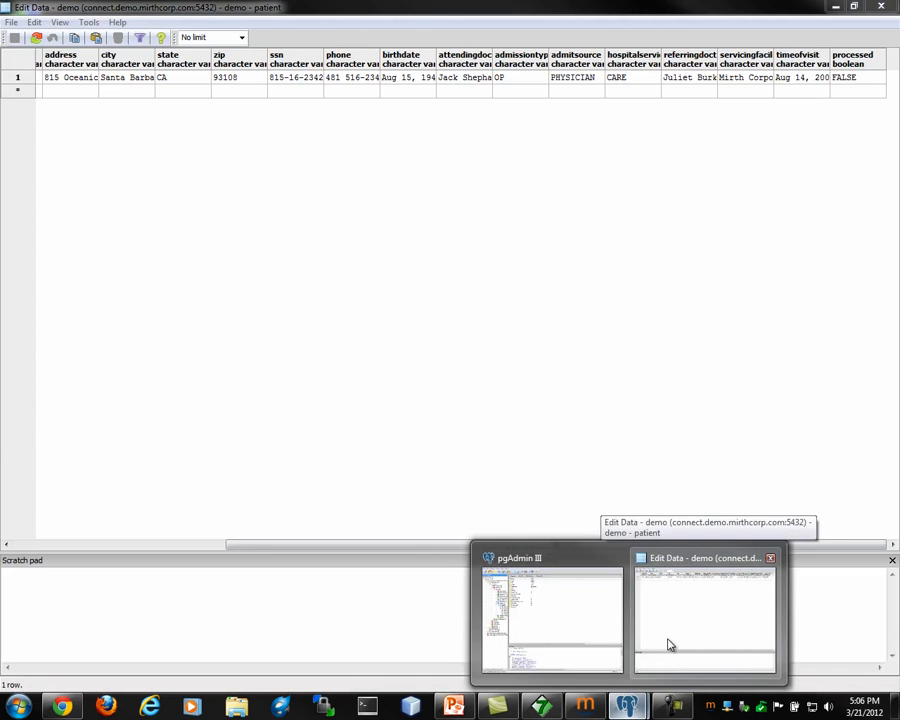
{"action": "left_click", "coordinate": [666, 641]}
{"action": "left_click", "coordinate": [36, 38]}
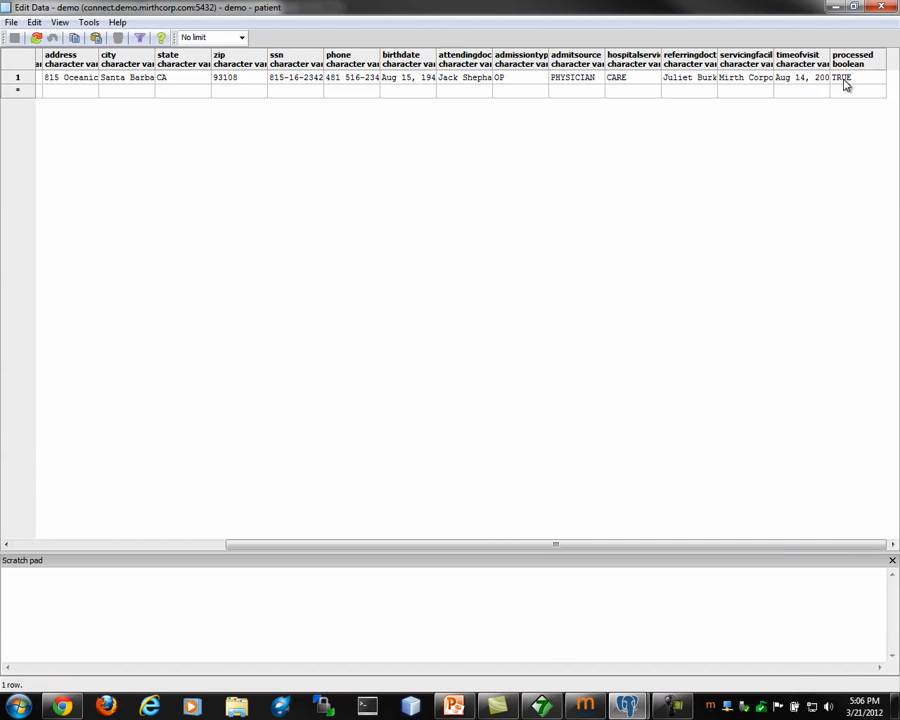
- Switch to Mirth Connect, open the Database to LLP channel's messages, and compare the Source message's raw, transformed and encoded versions
{"action": "left_click", "coordinate": [834, 9]}
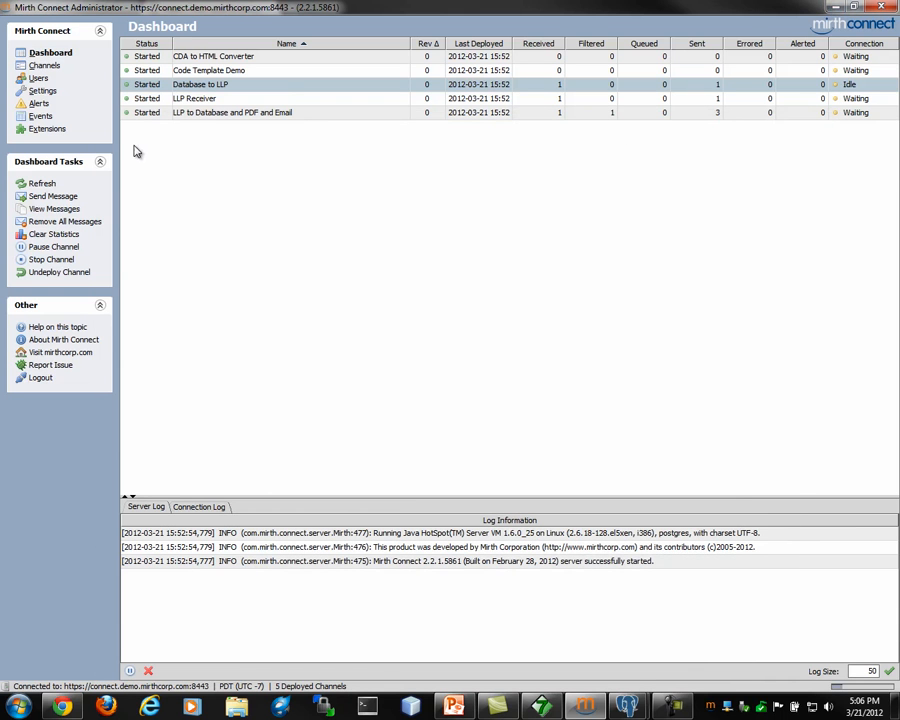
{"action": "double_click", "coordinate": [153, 88]}
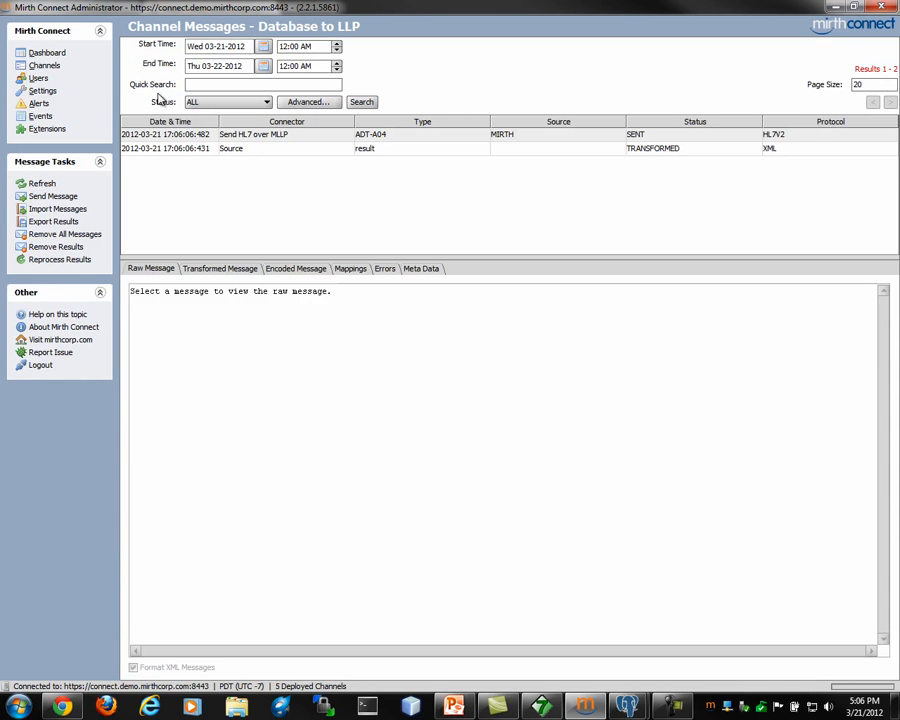
{"action": "left_click", "coordinate": [159, 152]}
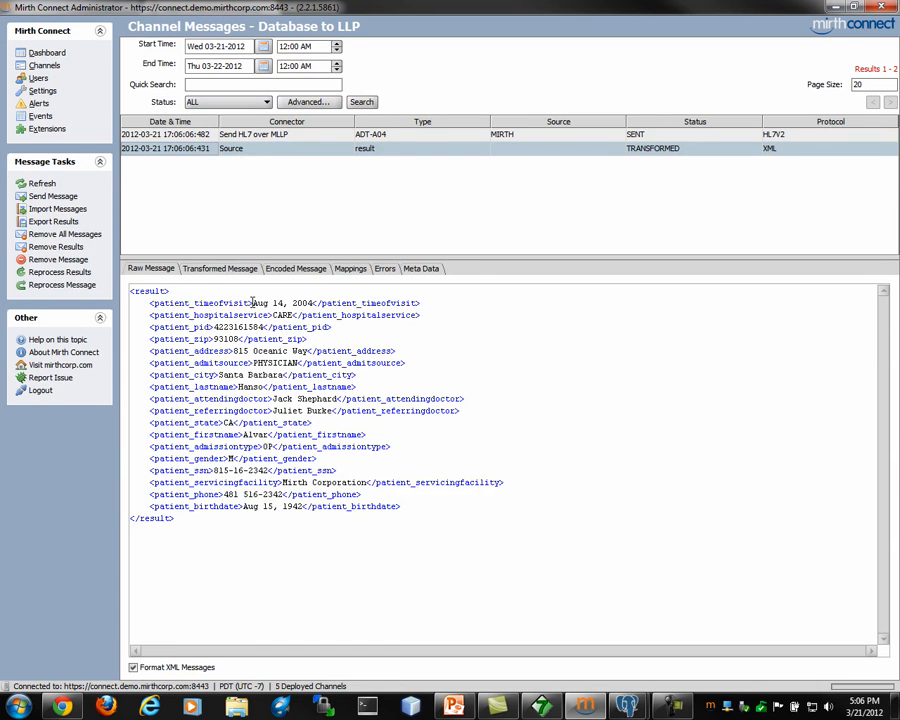
{"action": "left_click", "coordinate": [221, 270]}
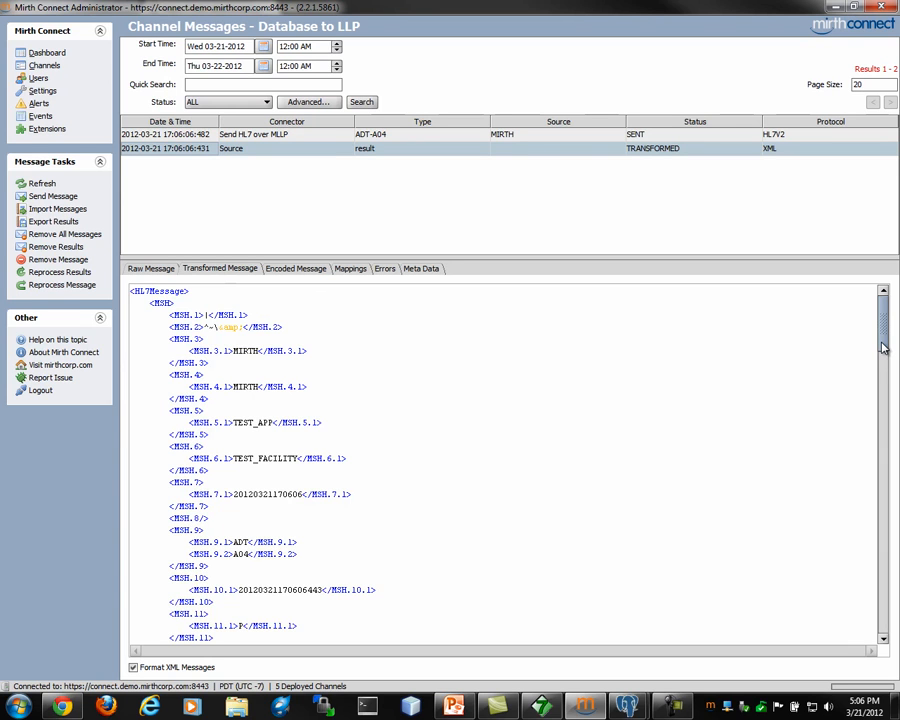
{"action": "left_click", "coordinate": [290, 272]}
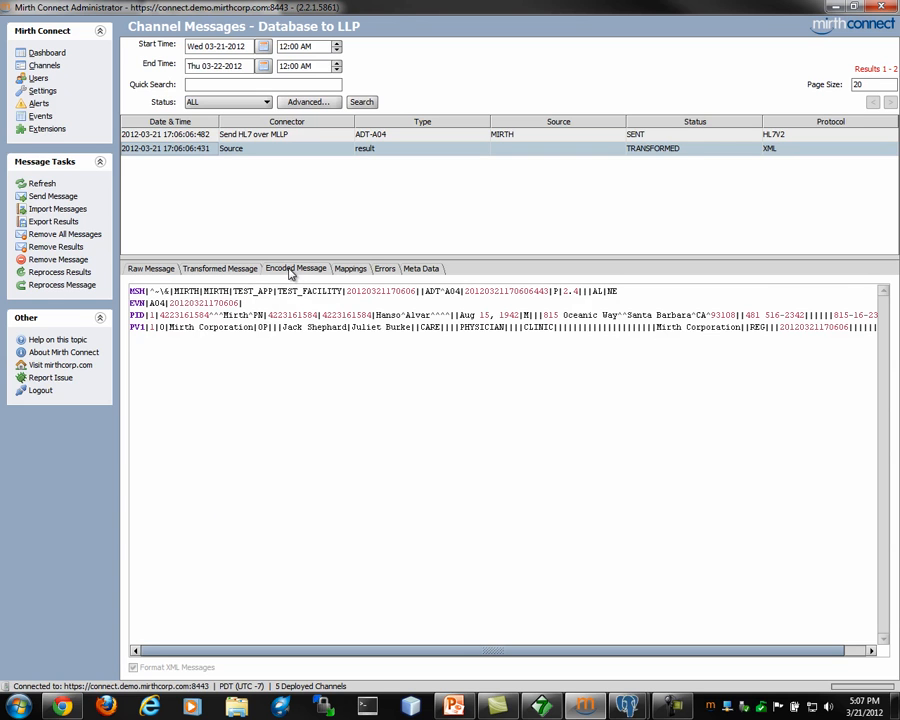
{"action": "left_click", "coordinate": [150, 271]}
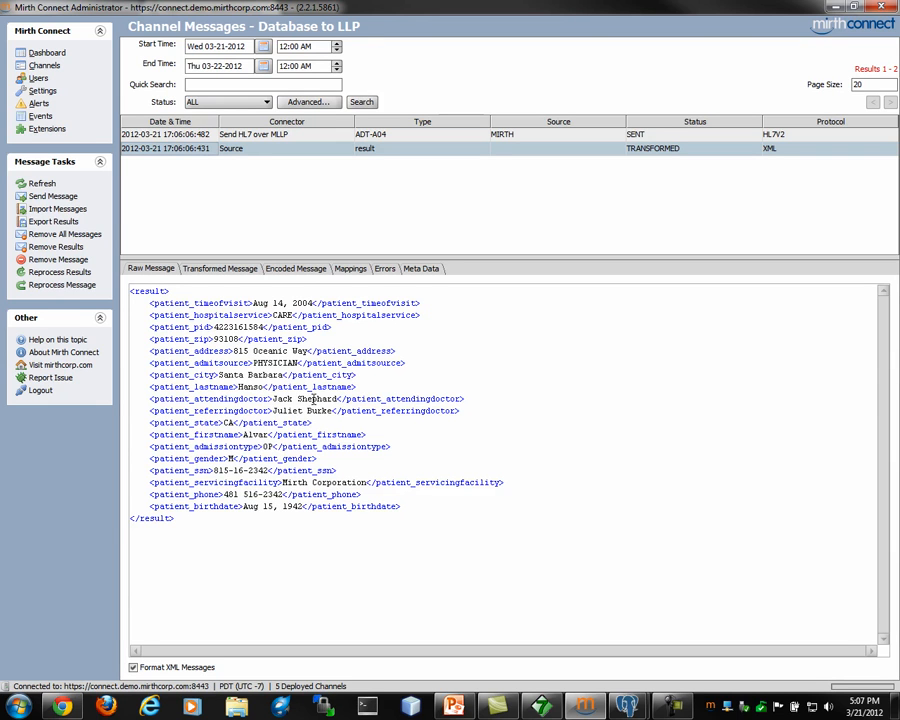
{"action": "left_click", "coordinate": [295, 269]}
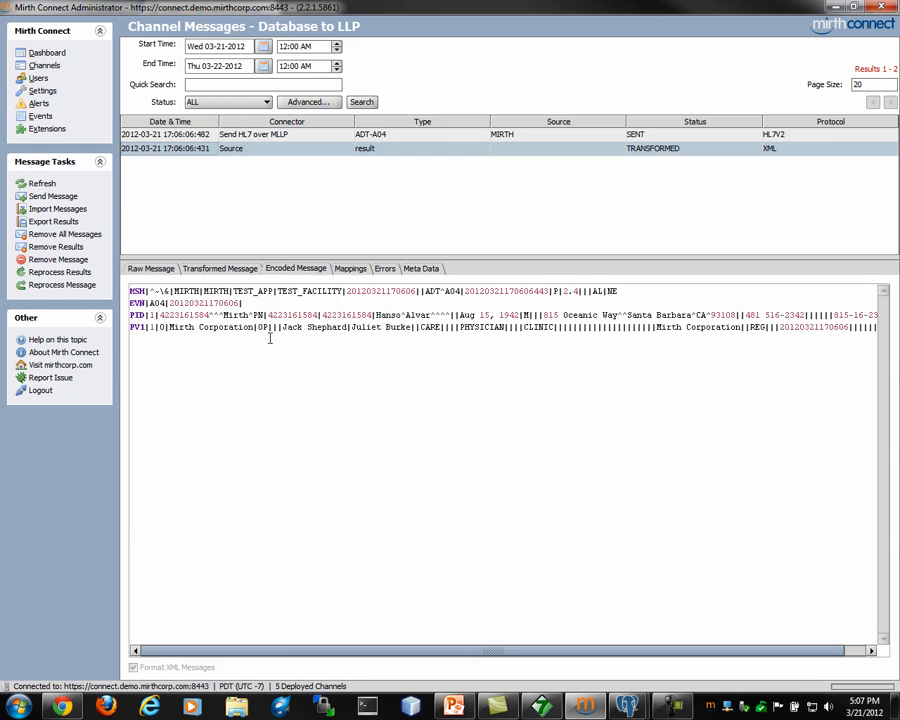